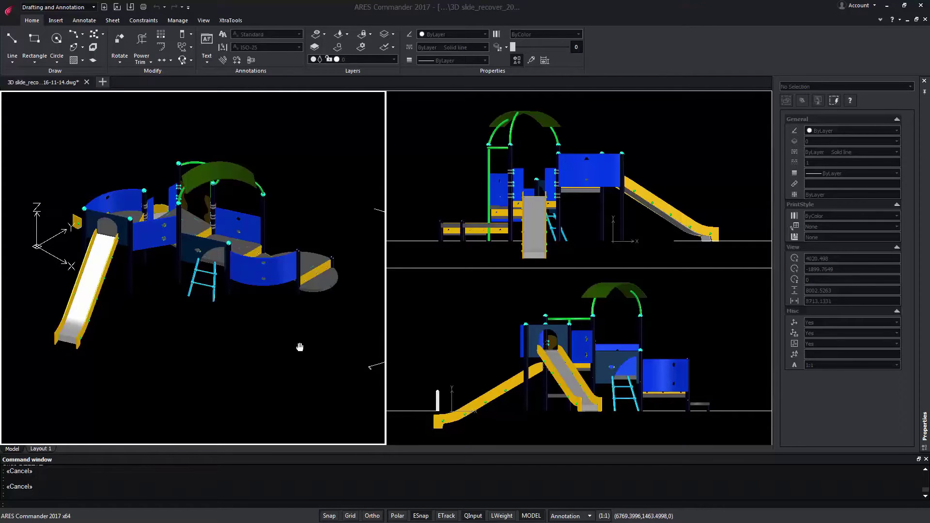
Step: Pan and zoom the left viewport in on the small rectangle at the white arc's end
middle_click_drag(323, 346, 160, 315)
scroll(159, 339, "up", 3)
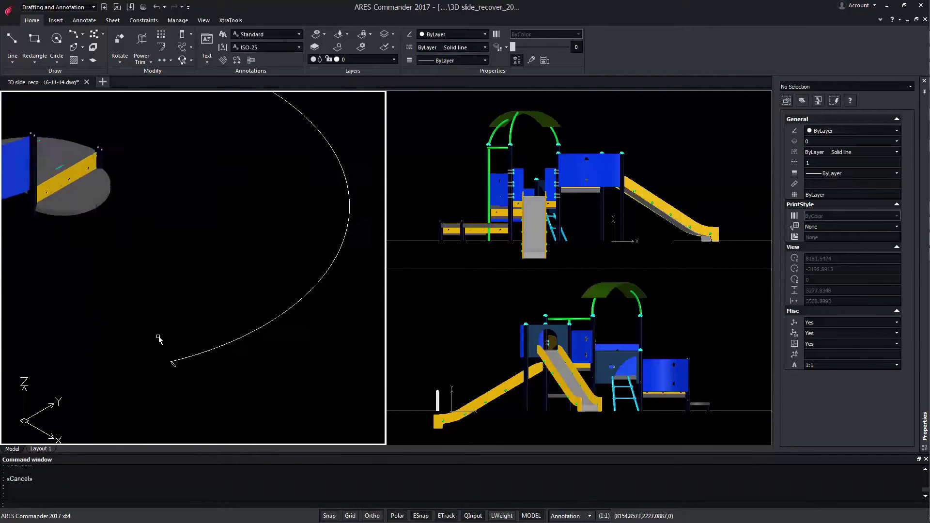
scroll(158, 339, "up", 3)
scroll(205, 381, "up", 2)
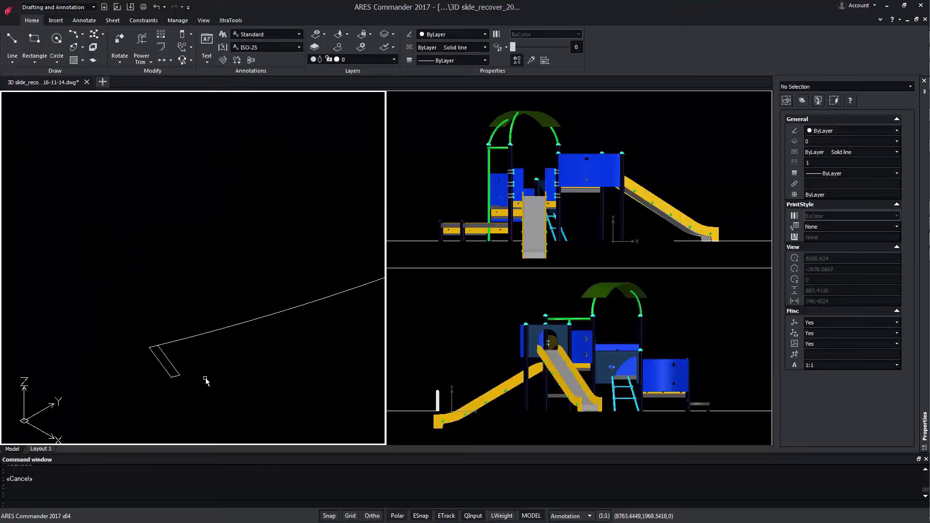
Step: Pattern the small rectangle along the white arc as a Path pattern
left_click(161, 34)
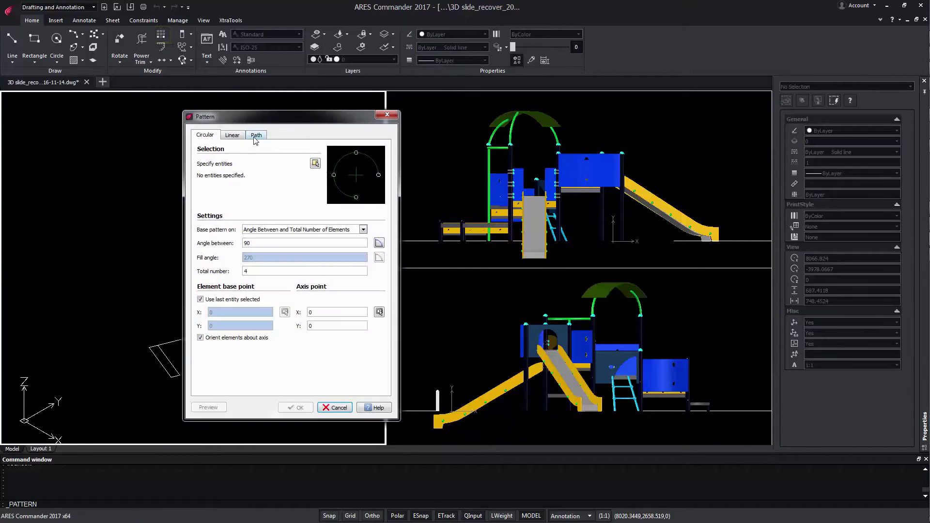
left_click(256, 136)
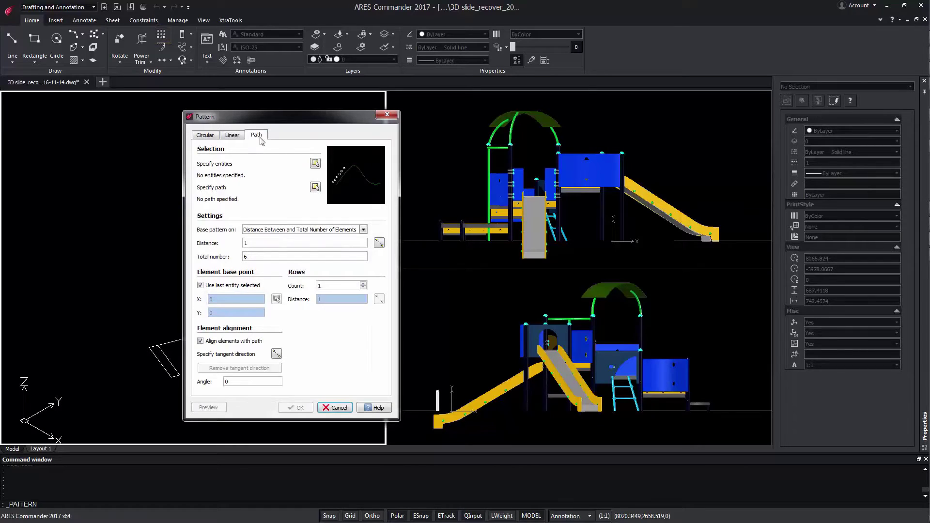
left_click(314, 163)
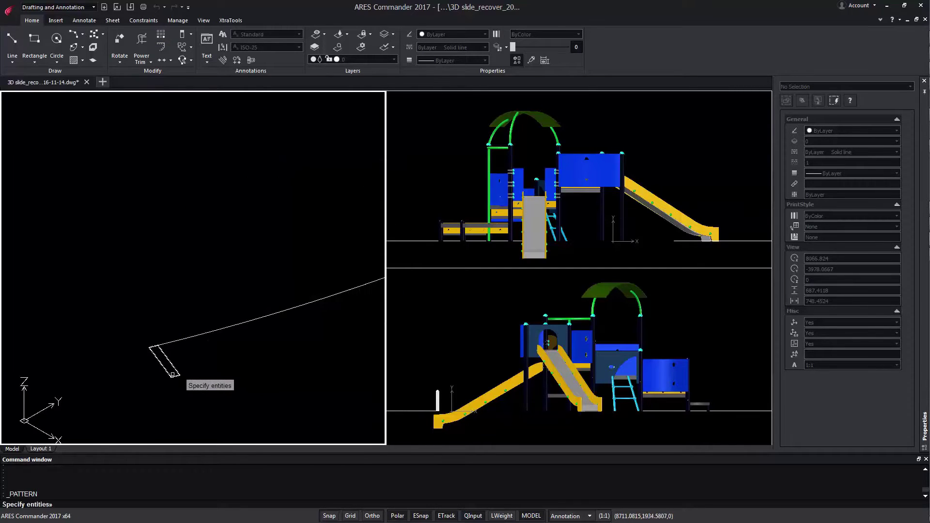
left_click(172, 374)
key("Return")
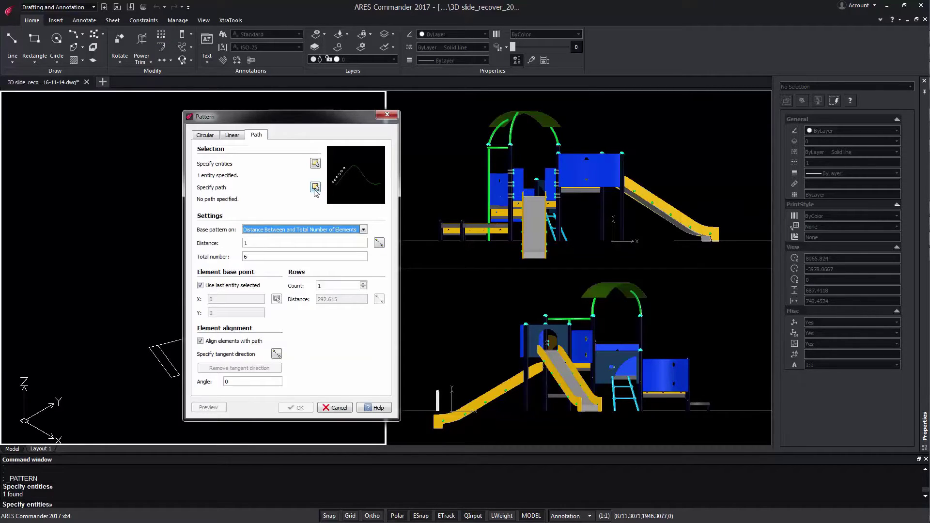
left_click(315, 187)
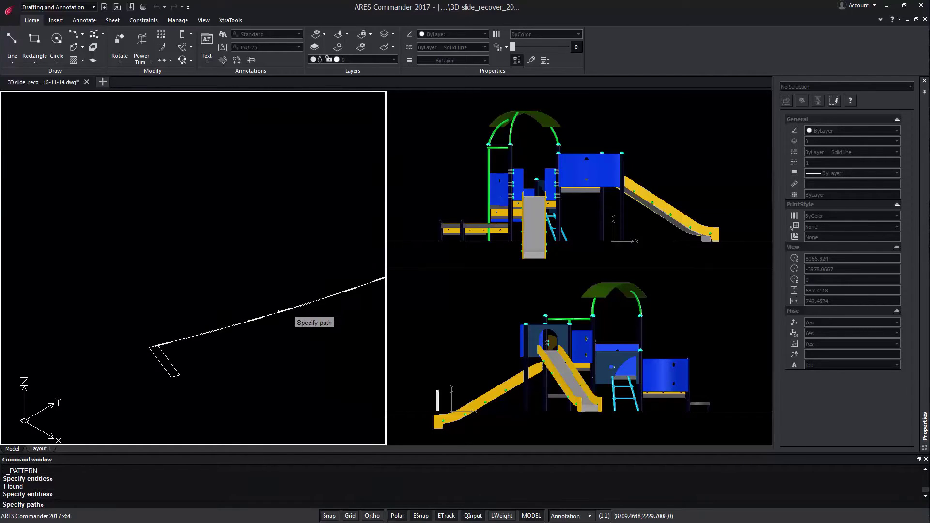
left_click(279, 311)
left_click(299, 408)
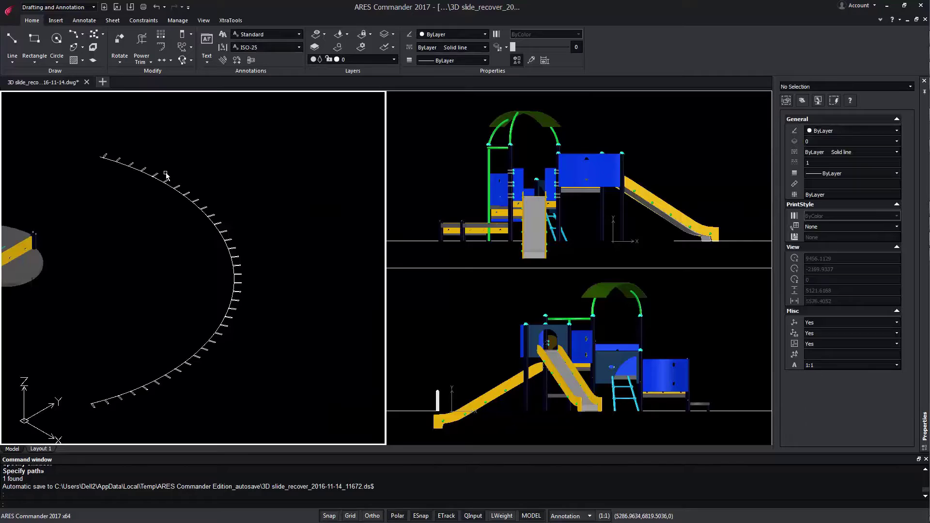
Step: Undo the arc copies and re-pattern the rectangle with Divide Equally, total number 15
key("Escape")
left_click(157, 8)
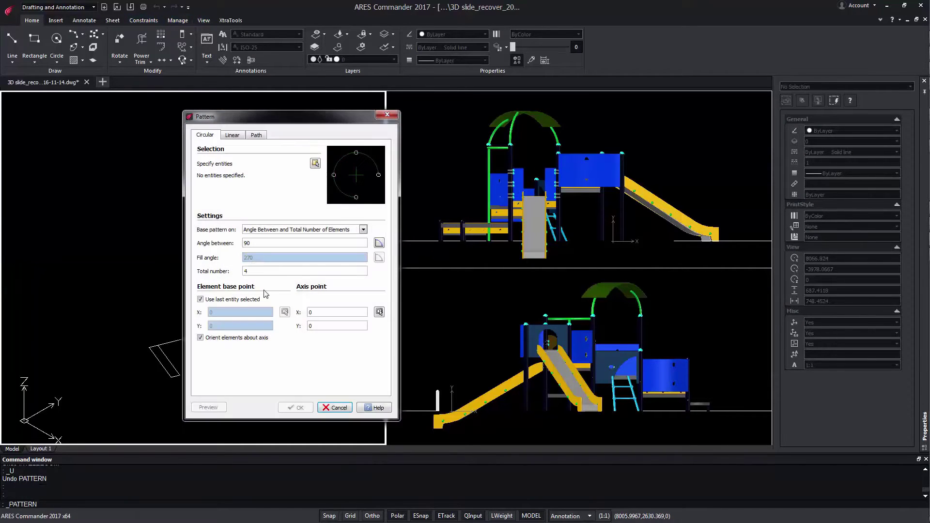
left_click(256, 134)
left_click(307, 229)
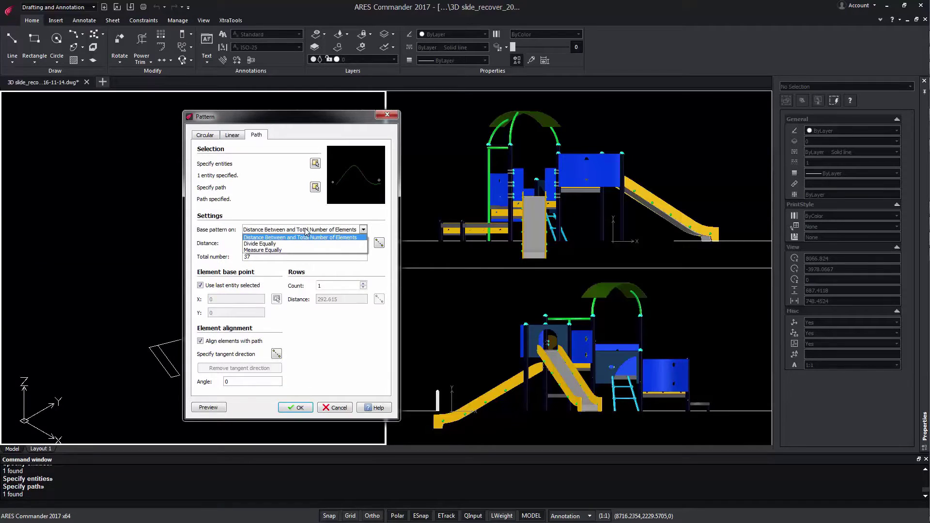
left_click(274, 245)
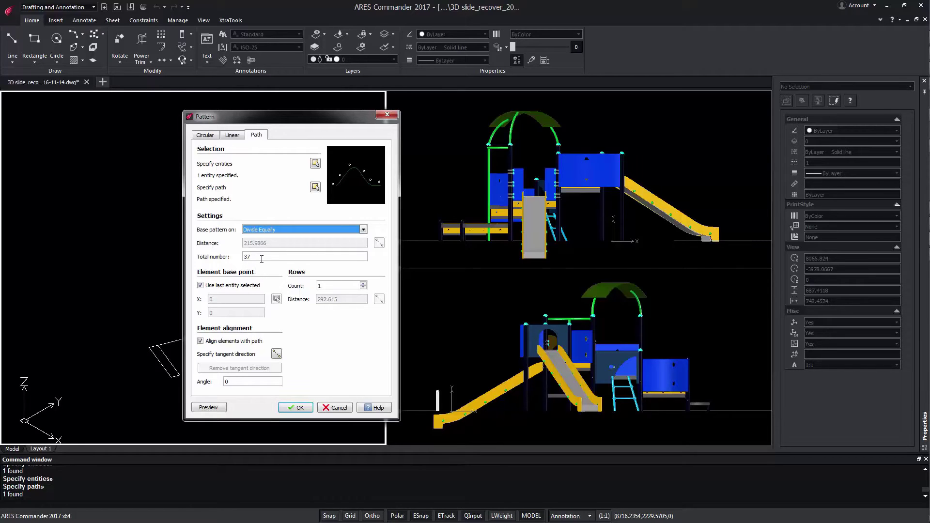
double_click(269, 257)
type("15")
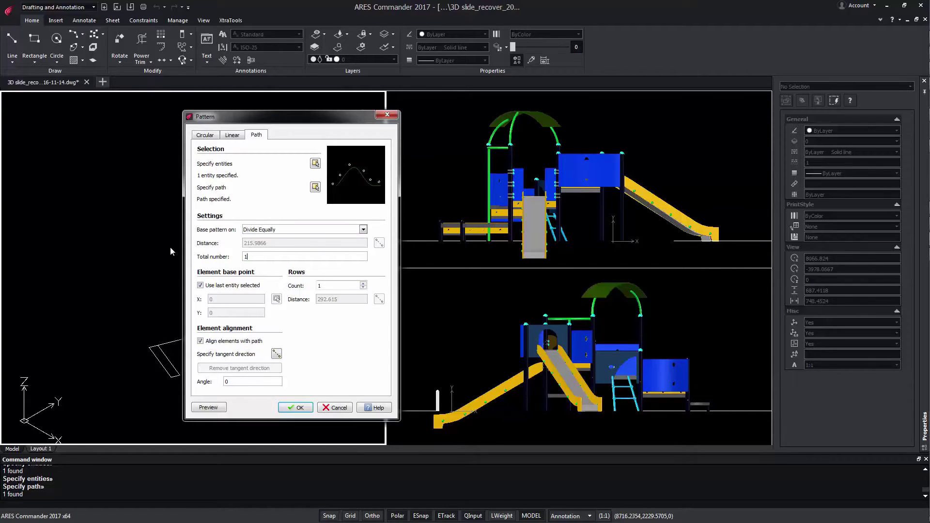
left_click(297, 408)
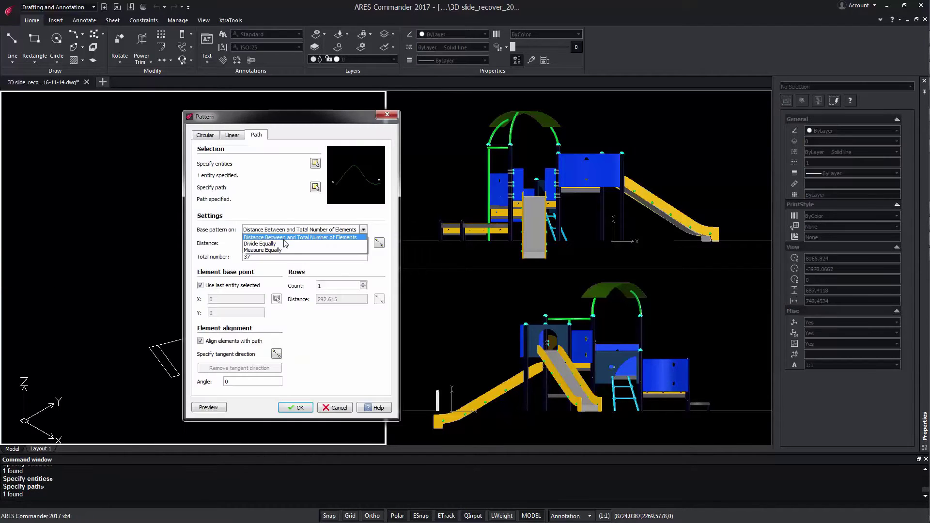
Step: Switch the arc pattern to Measure Equally with a distance of 150
left_click(291, 251)
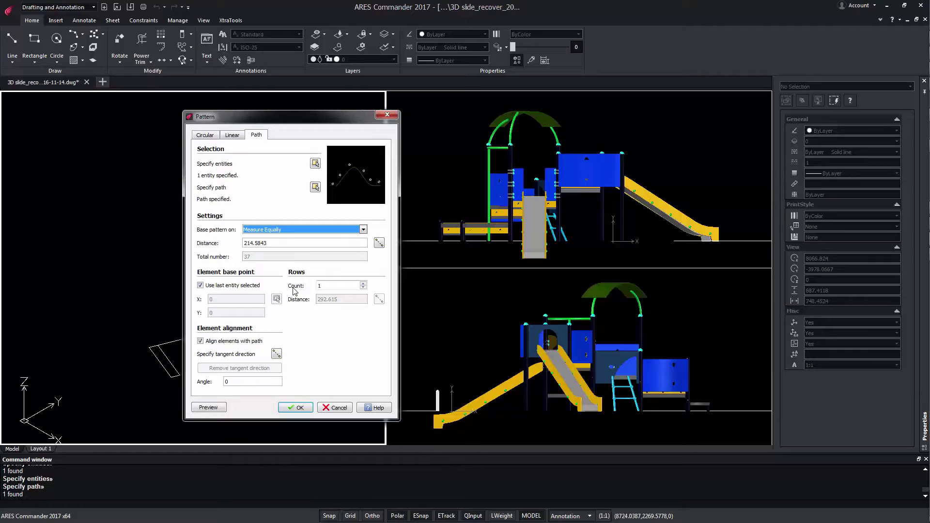
key("Tab")
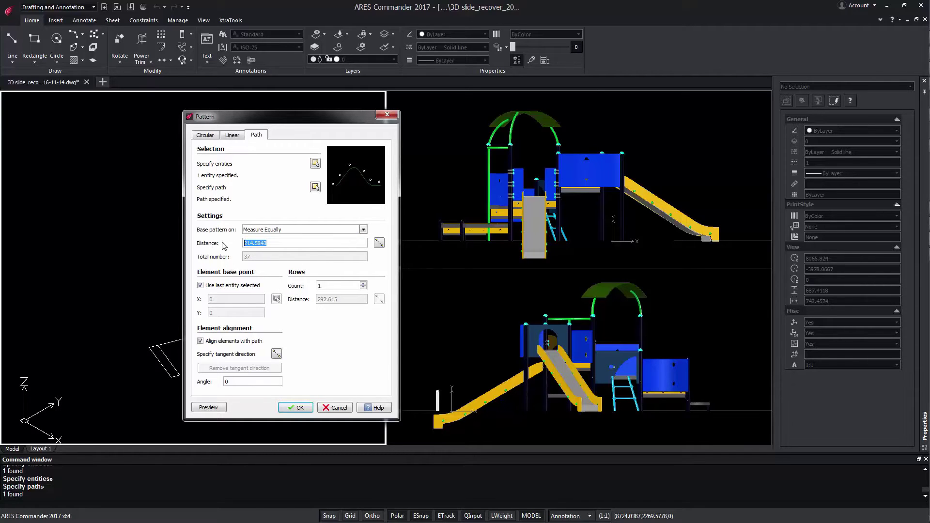
type("150")
left_click(297, 408)
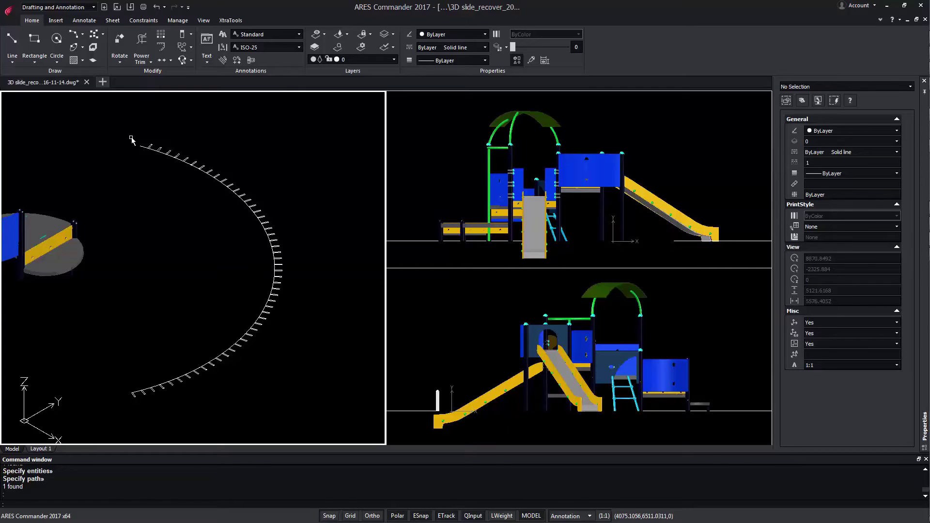
Step: Zoom out from the arc copies and close in on the white post and its straight line
scroll(129, 145, "up", 5)
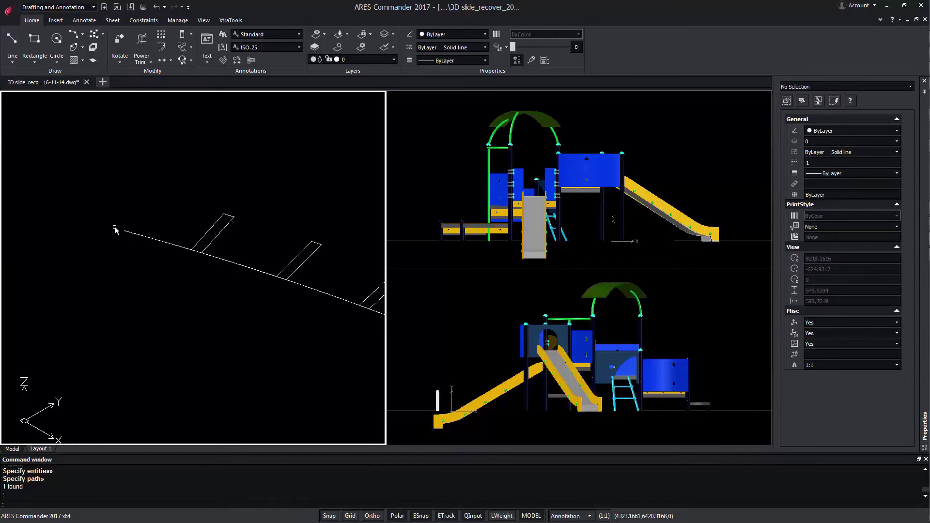
scroll(115, 228, "down", 2)
scroll(114, 281, "down", 2)
scroll(114, 334, "down", 2)
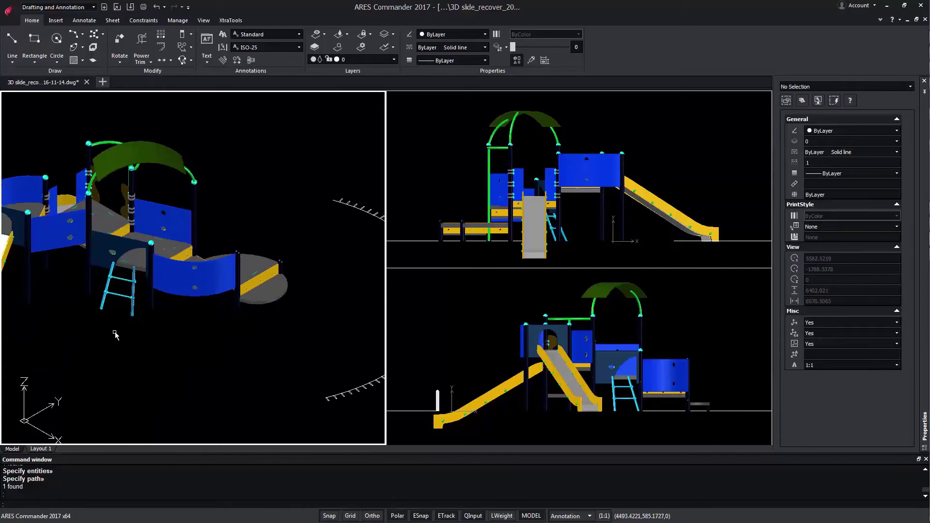
key("Return")
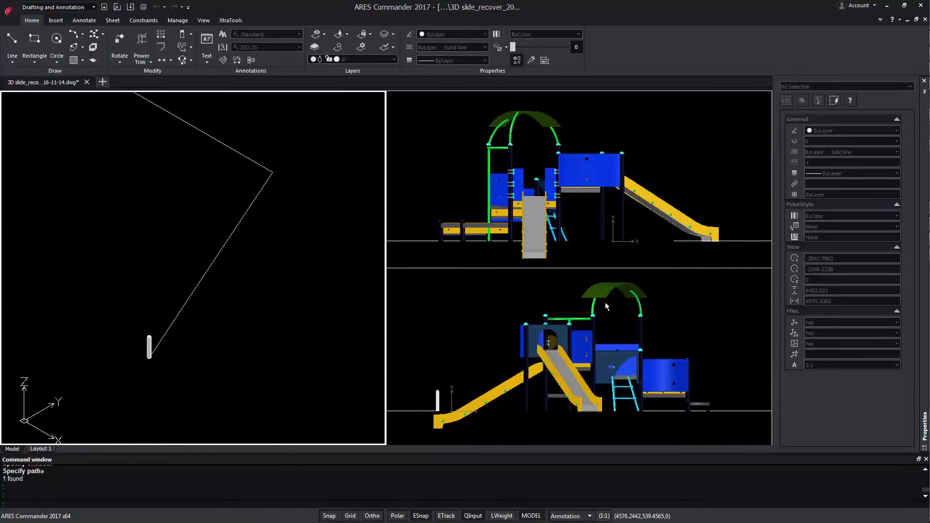
scroll(150, 356, "up", 1)
scroll(155, 383, "up", 2)
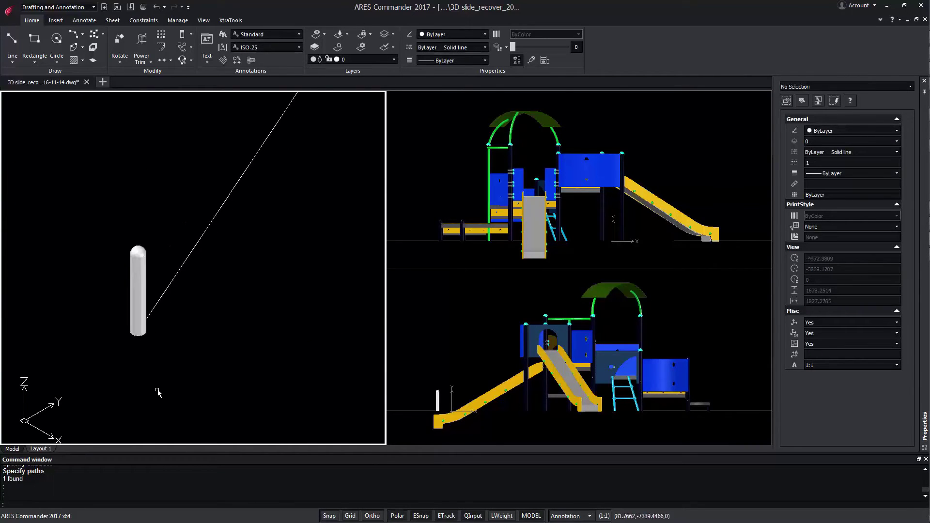
Step: Copy the window-selected white post 12 times along the straight line as a path pattern
left_click(160, 34)
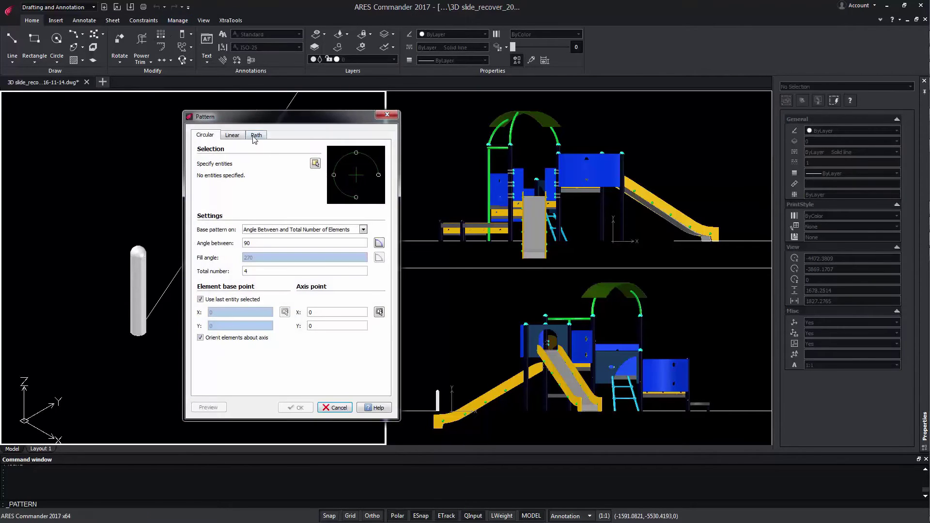
left_click(255, 135)
left_click(315, 161)
left_click(103, 218)
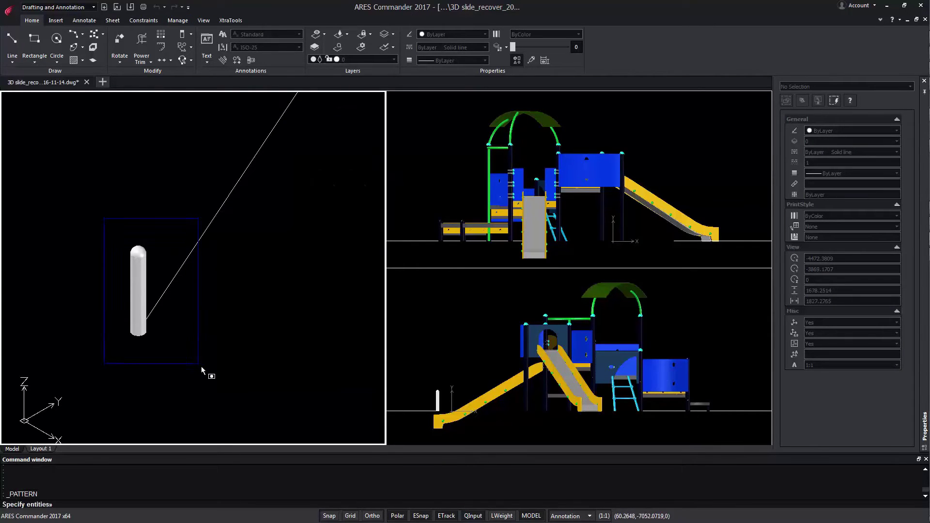
left_click(202, 369)
key("Return")
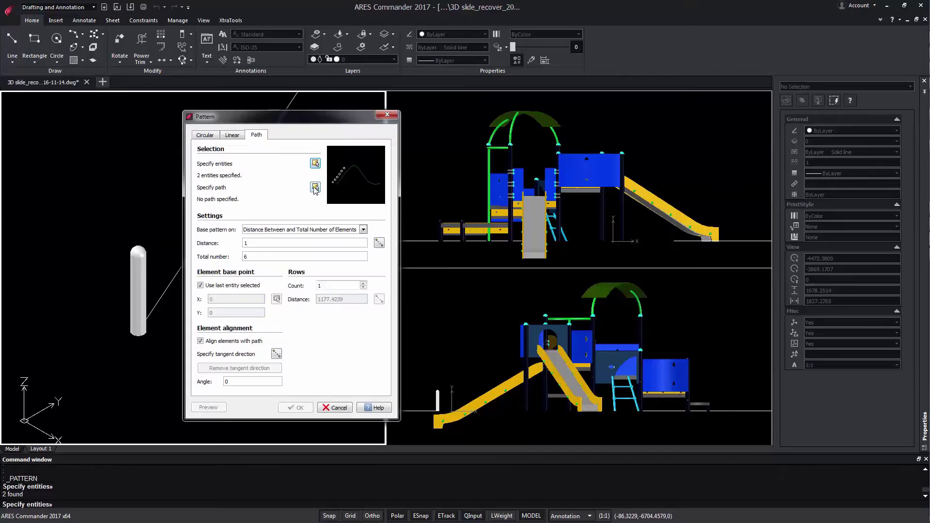
left_click(315, 188)
left_click(208, 233)
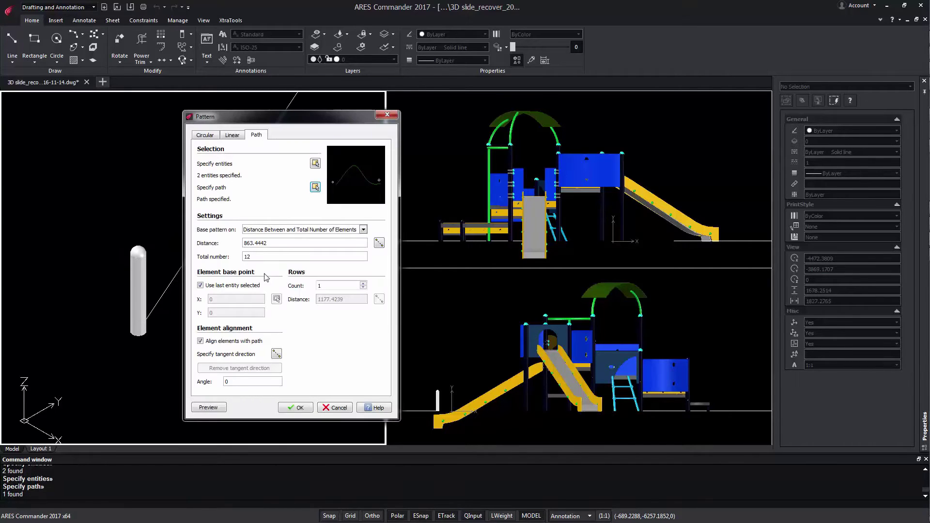
left_click(303, 407)
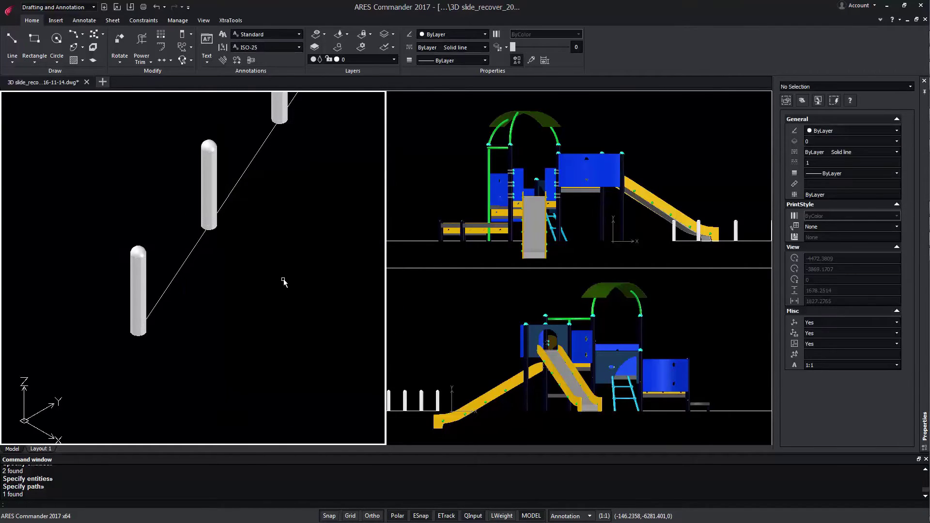
scroll(281, 268, "down", 3)
scroll(249, 216, "down", 2)
scroll(224, 262, "down", 1)
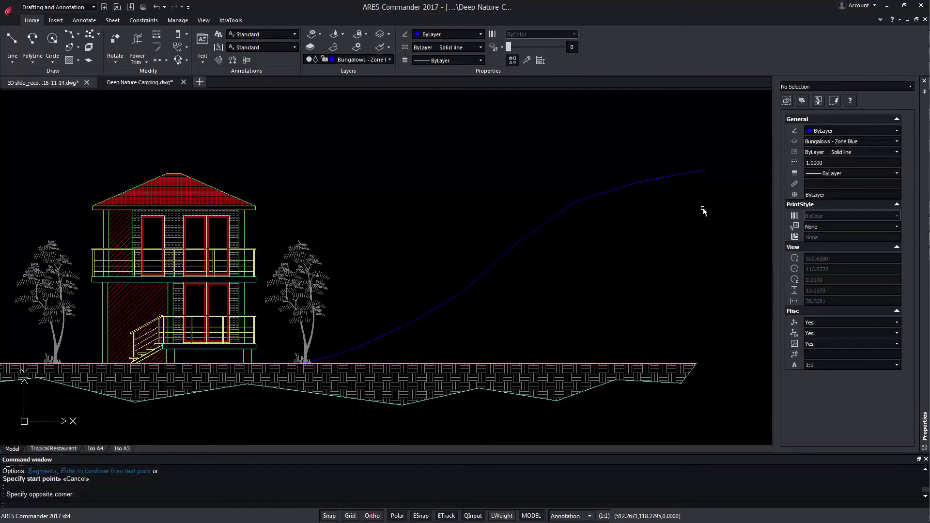
Step: Pattern the tree 4 times along the blue slope curve, Divide Equally, with Align elements with path unchecked
left_click(156, 34)
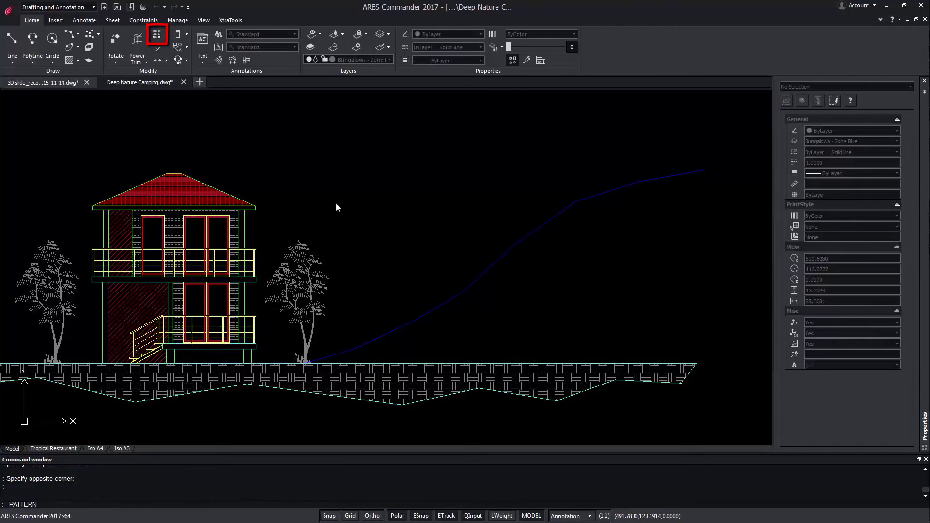
left_click(257, 136)
left_click(315, 164)
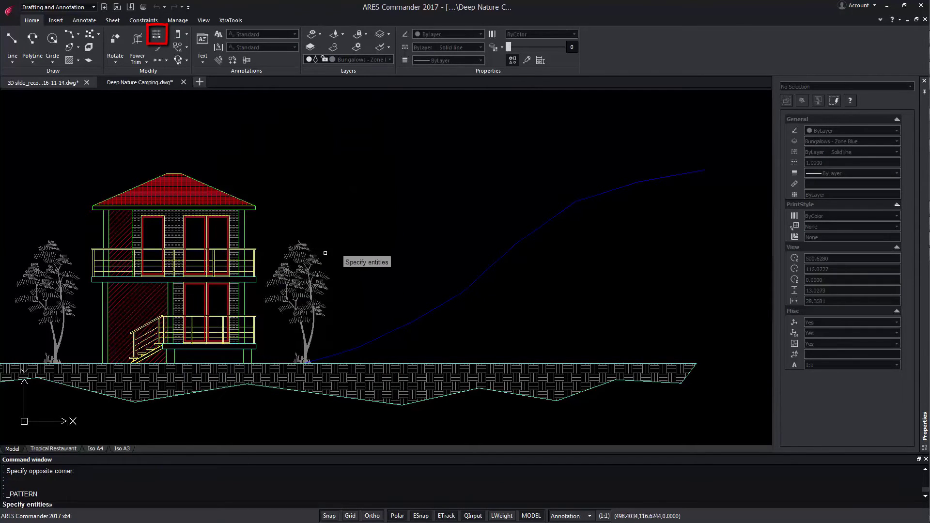
left_click(308, 261)
key("Return")
left_click(455, 297)
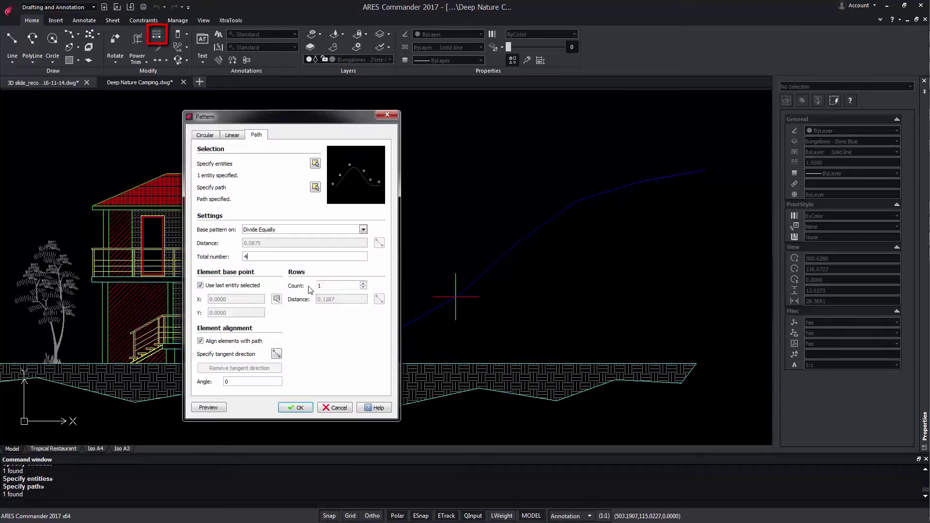
left_click_drag(320, 121, 193, 121)
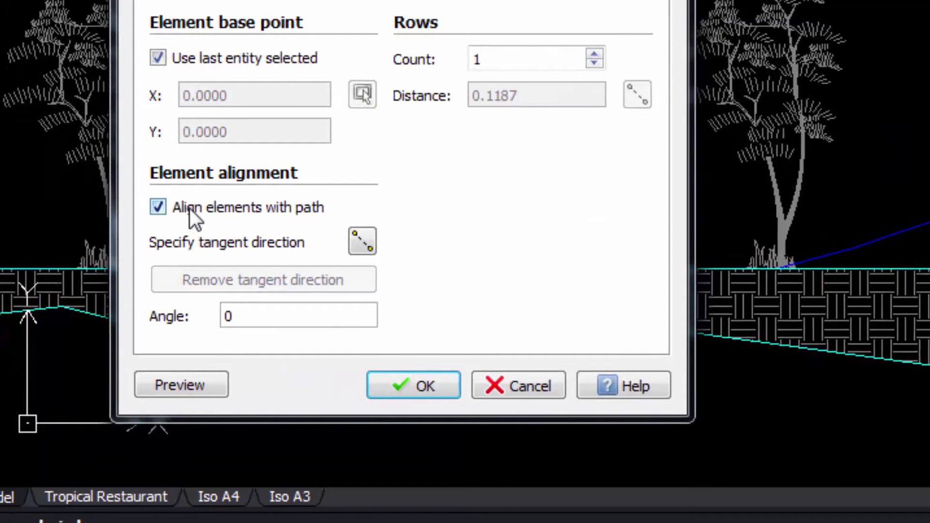
left_click(190, 208)
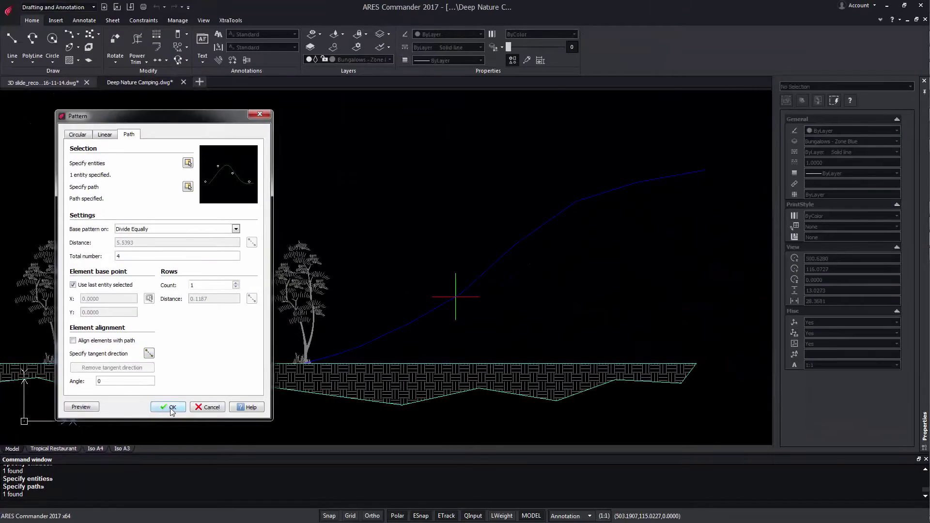
left_click(171, 407)
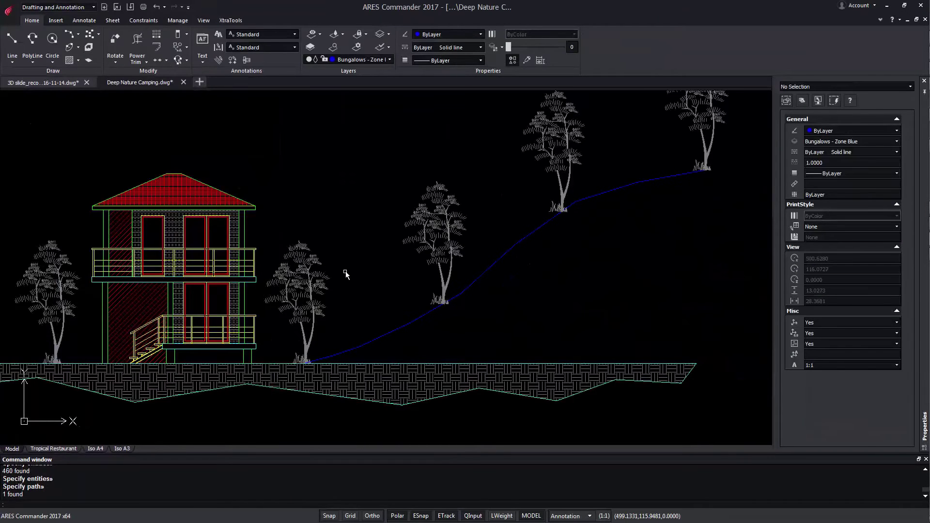
Step: Reapply the slope tree pattern with copies tilted to follow the path
scroll(346, 290, "down", 1)
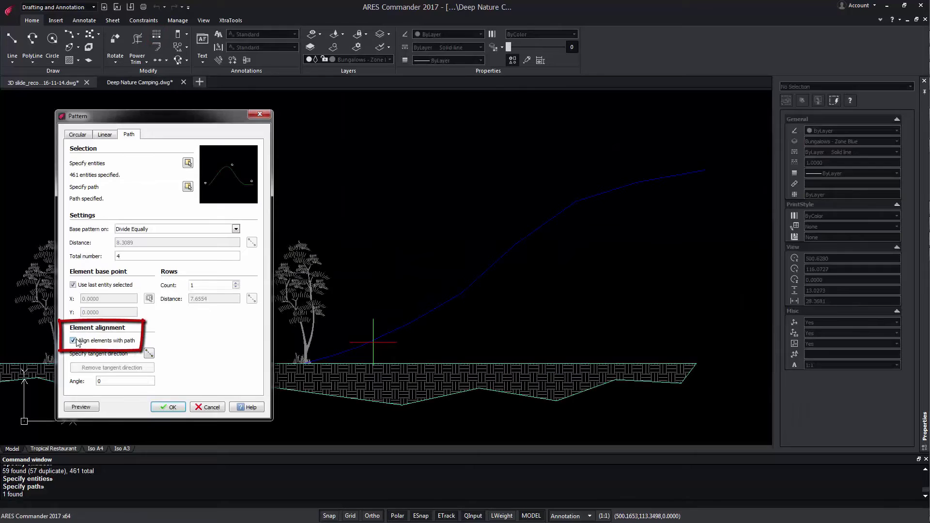
left_click(170, 408)
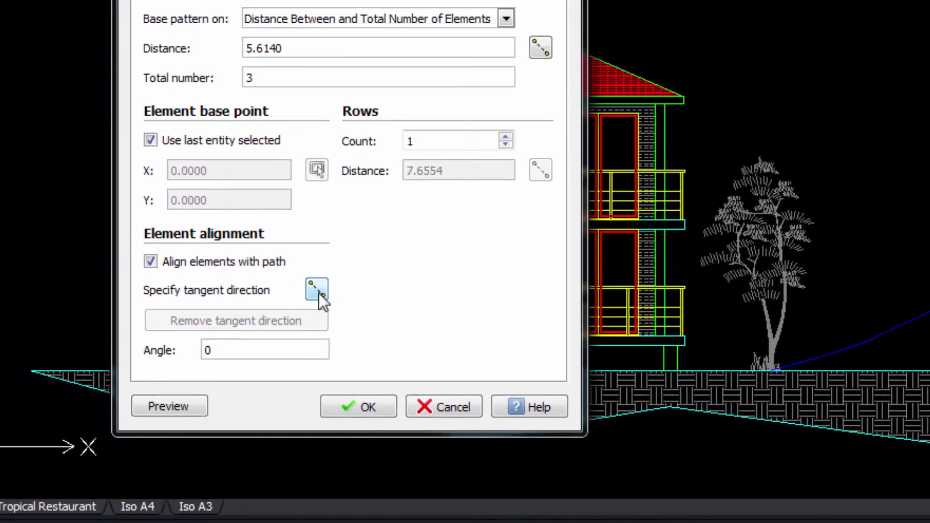
Step: Try a two-point tangent direction, then remove it and preview three upright trees along the slope
left_click(318, 293)
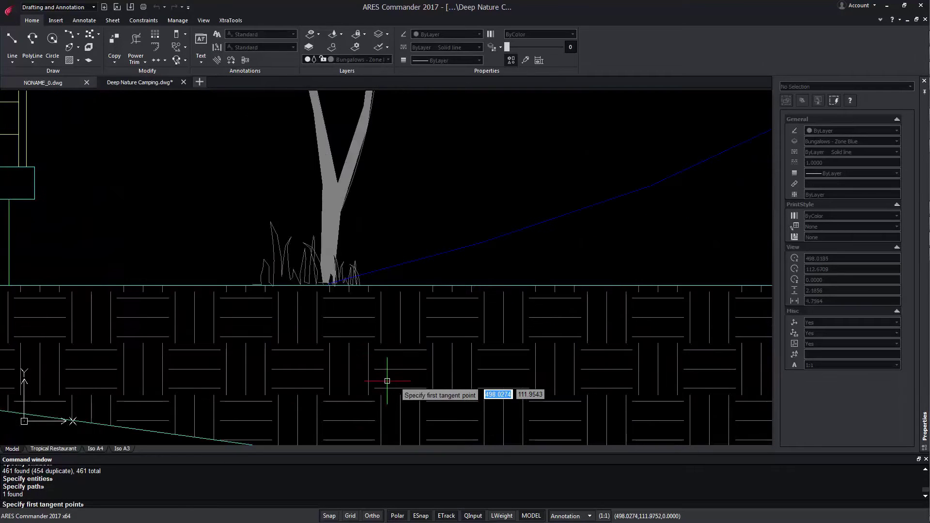
left_click(346, 280)
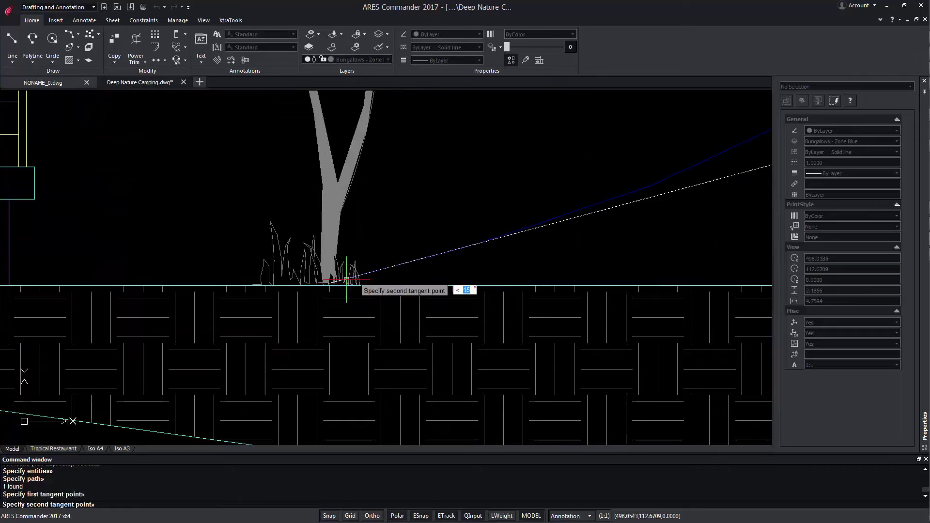
left_click(481, 244)
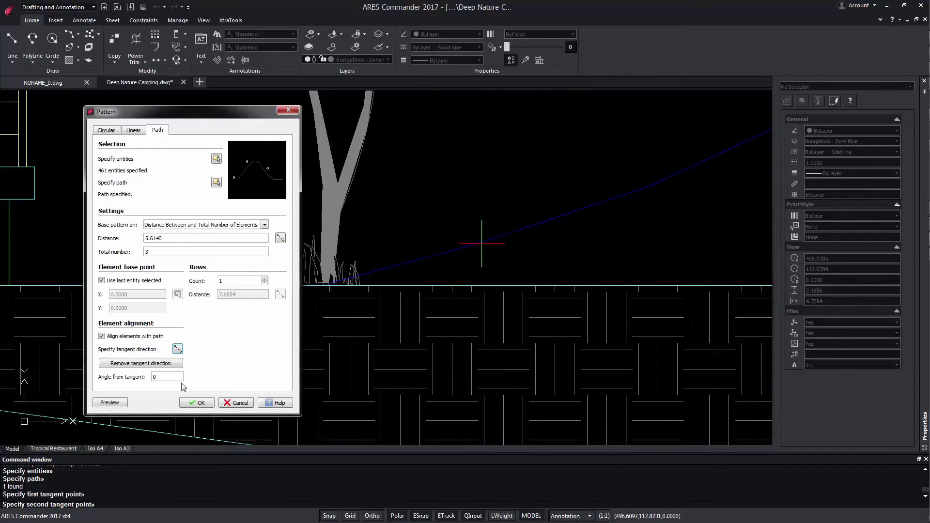
left_click(110, 403)
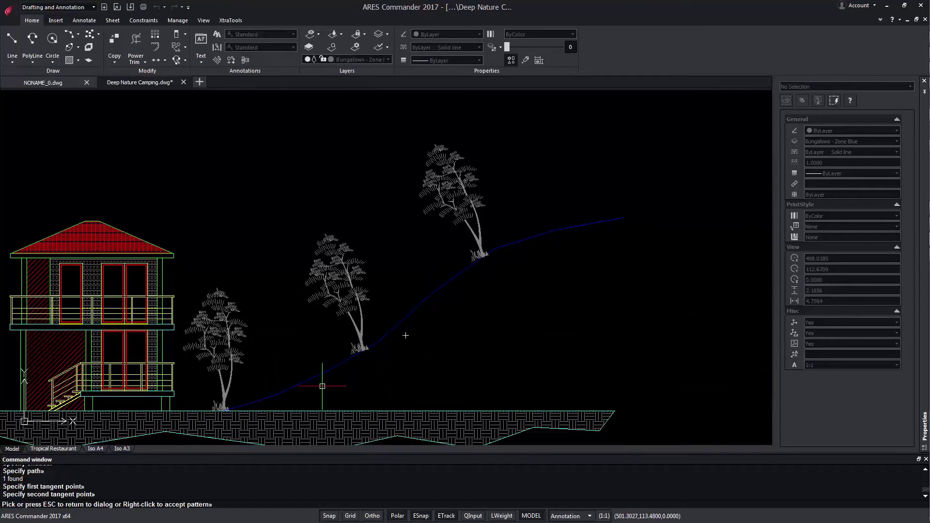
key("Escape")
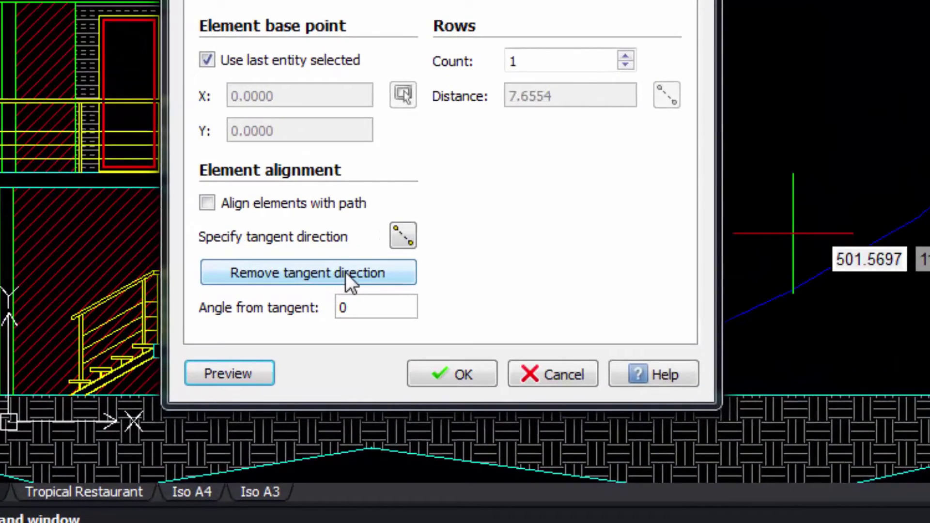
left_click(345, 273)
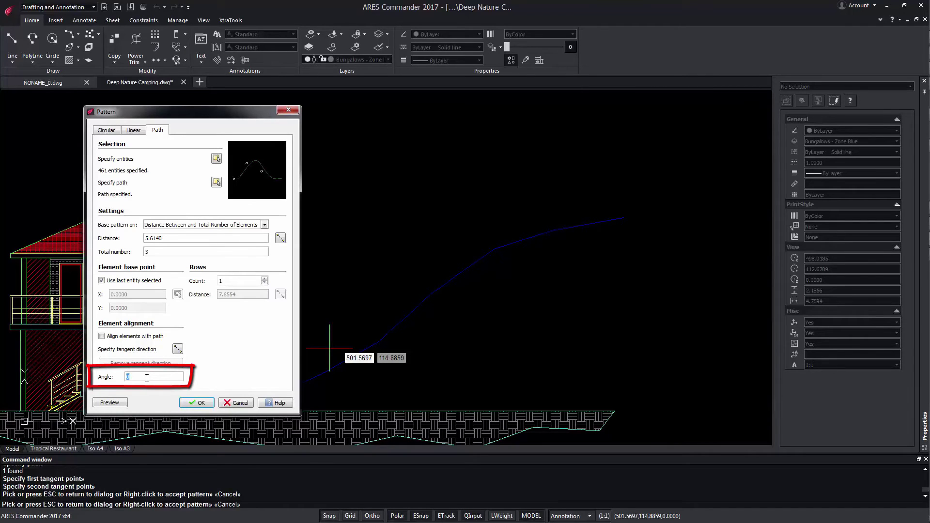
type("15")
left_click(121, 402)
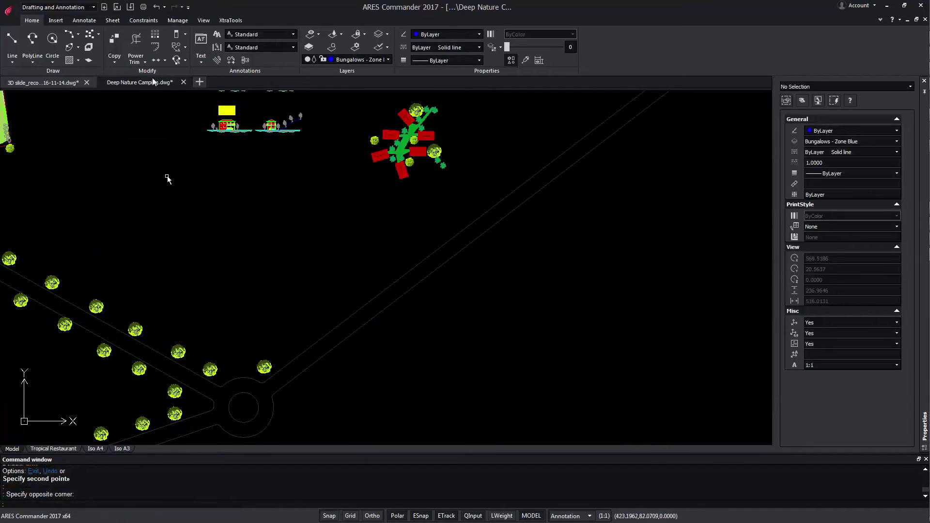
Step: Preview 22 copies of the roundabout tree along the diagonal street edge
left_click(154, 34)
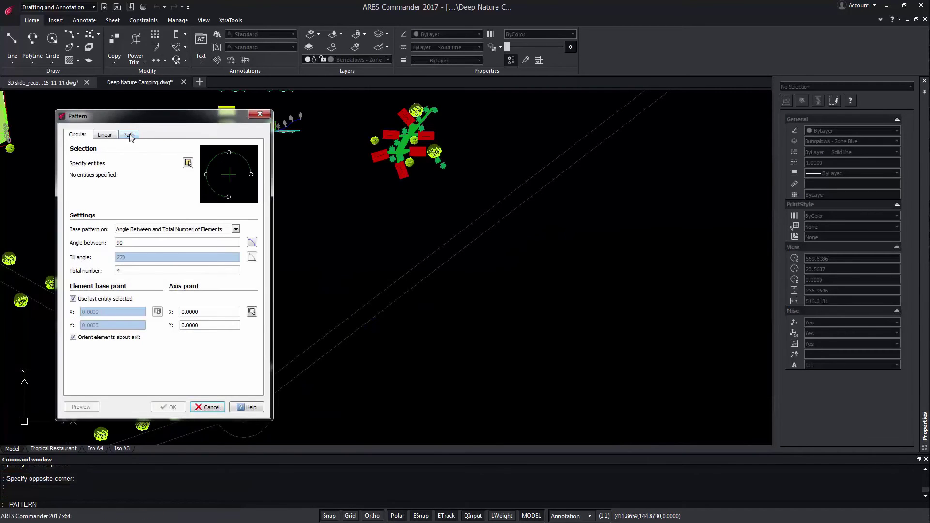
left_click(129, 138)
left_click(189, 163)
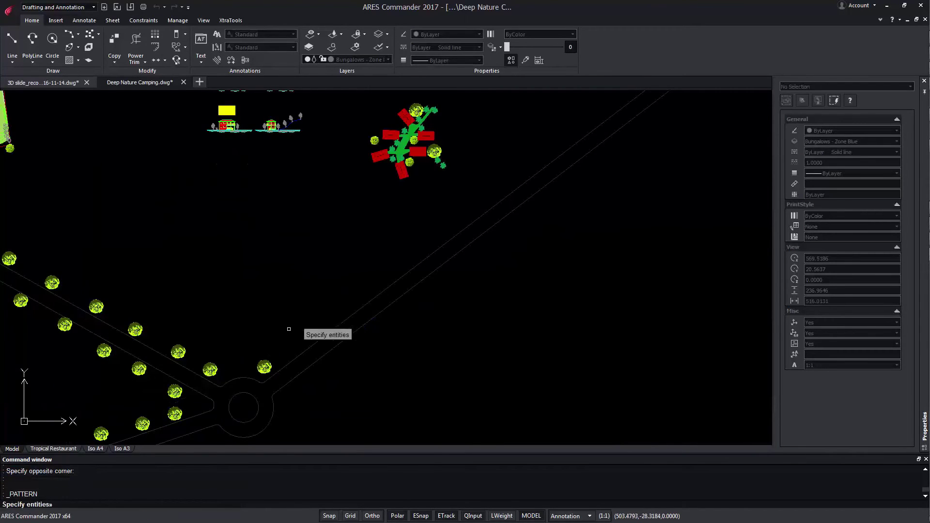
left_click(269, 376)
key("Return")
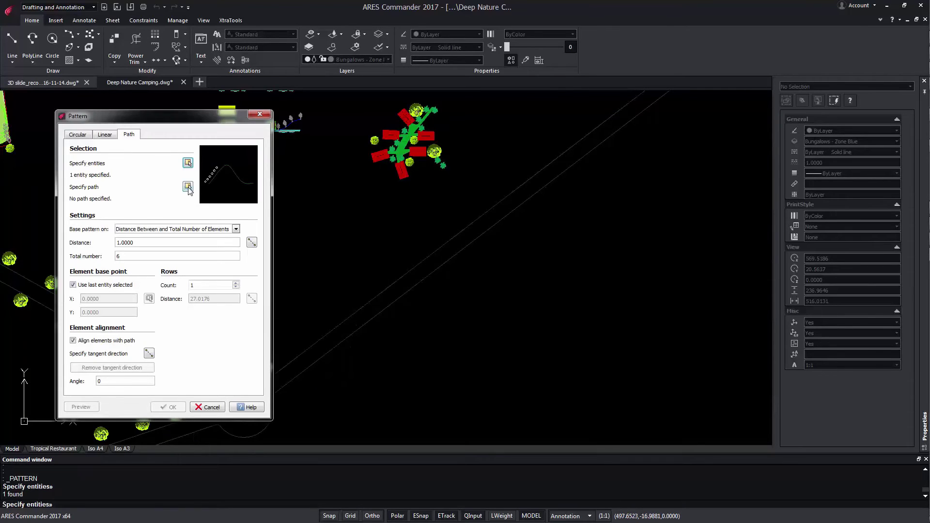
left_click(188, 187)
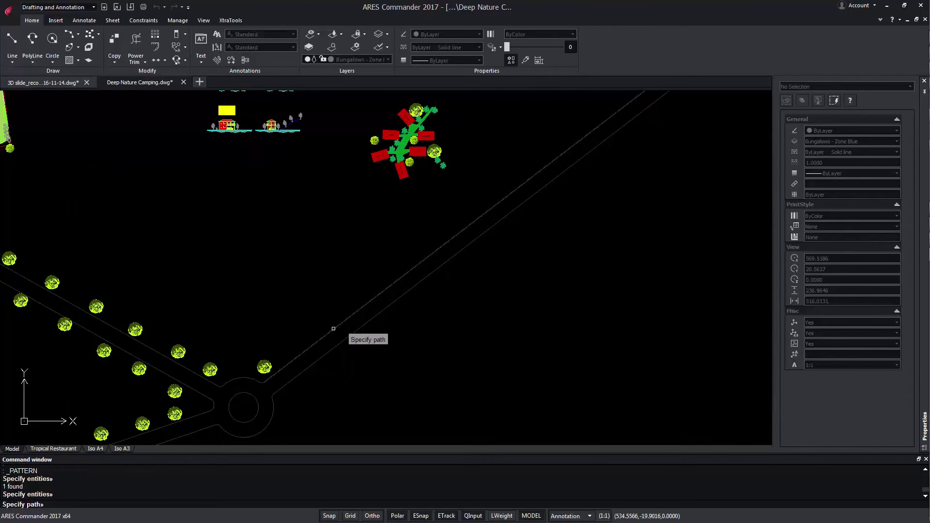
left_click(333, 328)
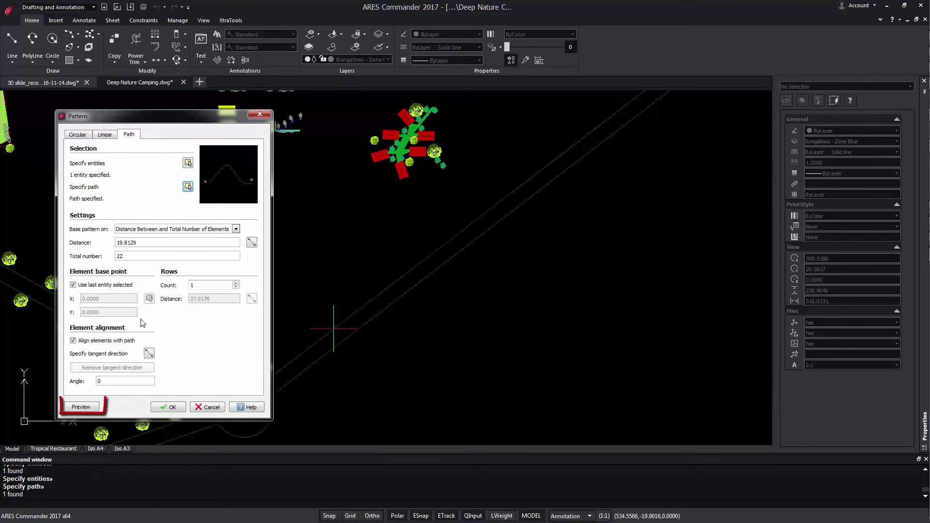
left_click(81, 407)
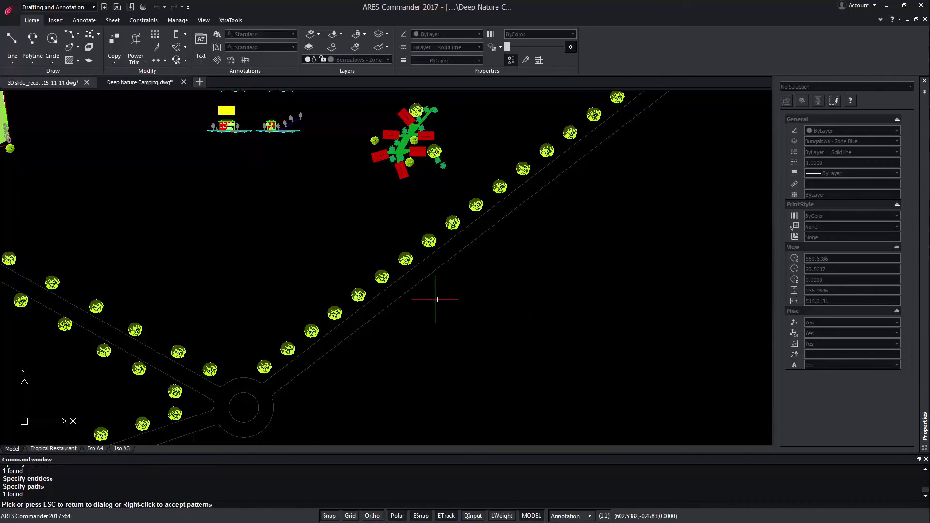
Step: Preview a second tree row (Rows Count 2, Distance -20) along the street, then open pattern help
key("Escape")
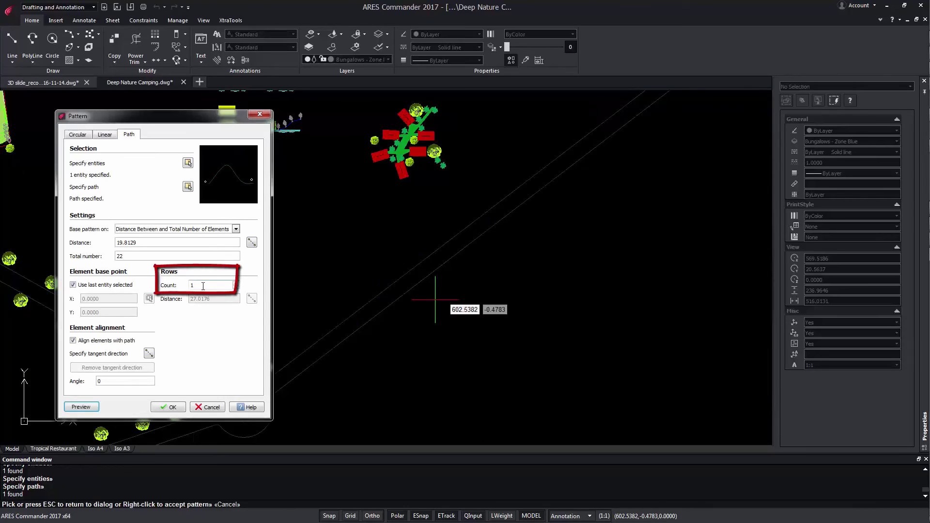
double_click(203, 285)
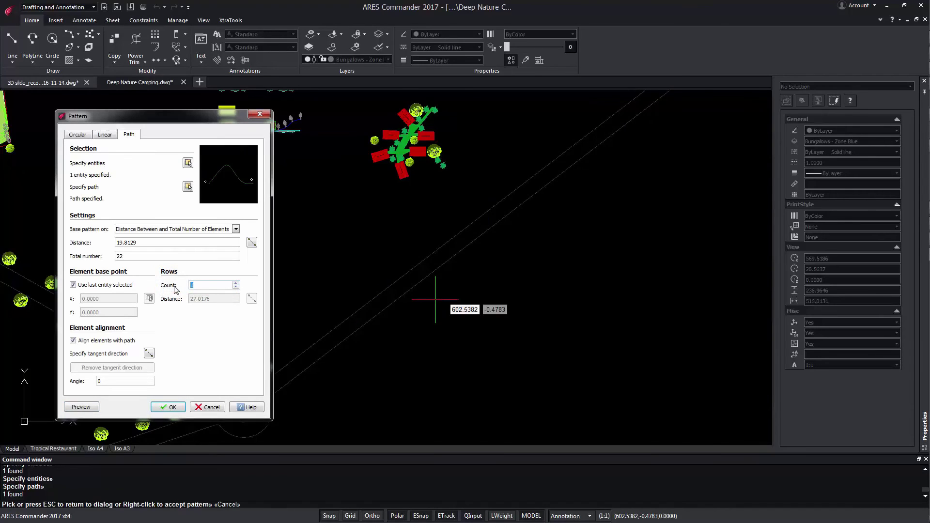
type("2")
left_click(217, 301)
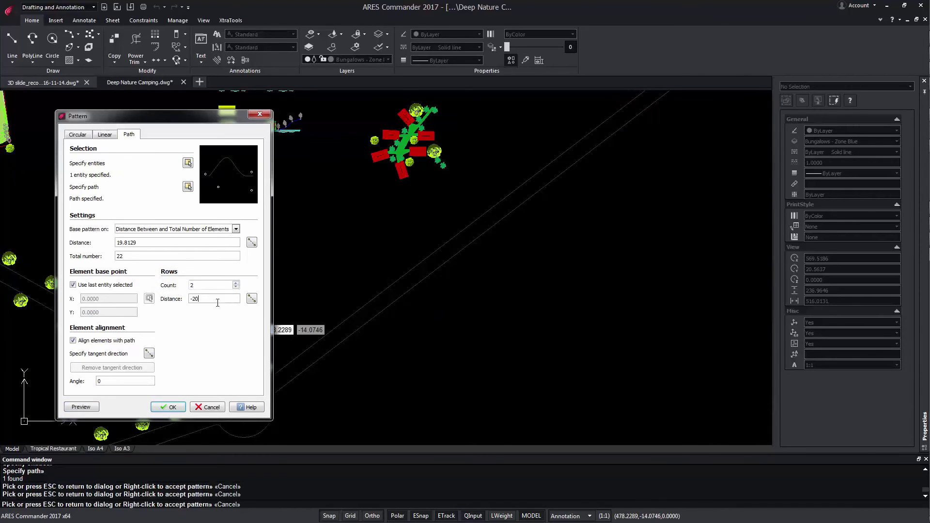
left_click(205, 301)
left_click(89, 408)
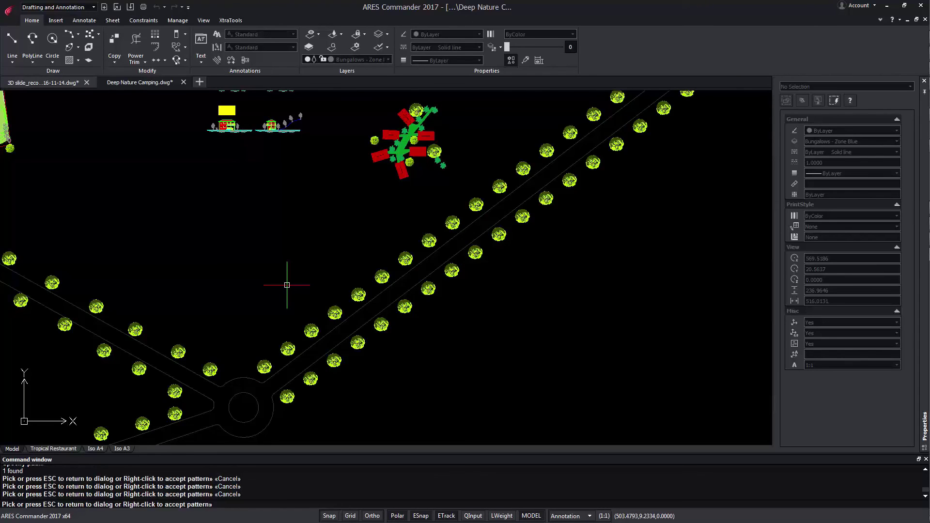
key("F1")
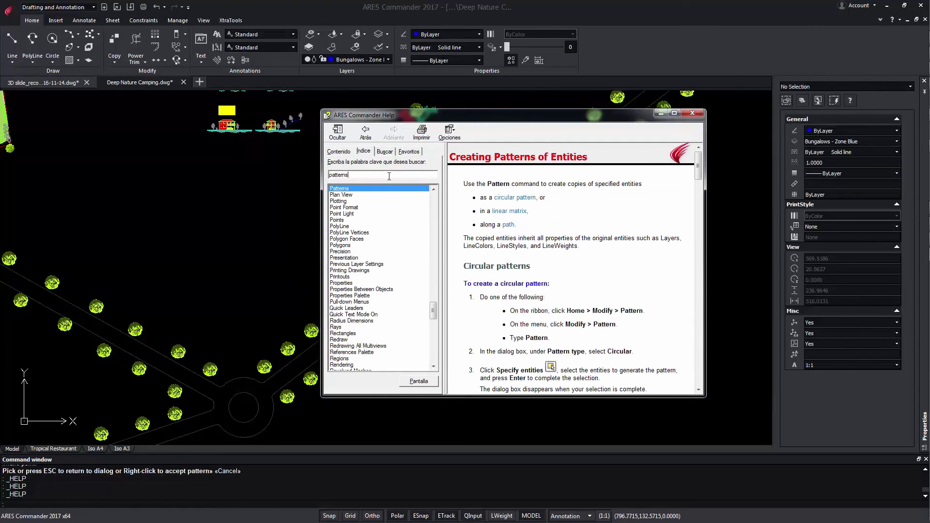